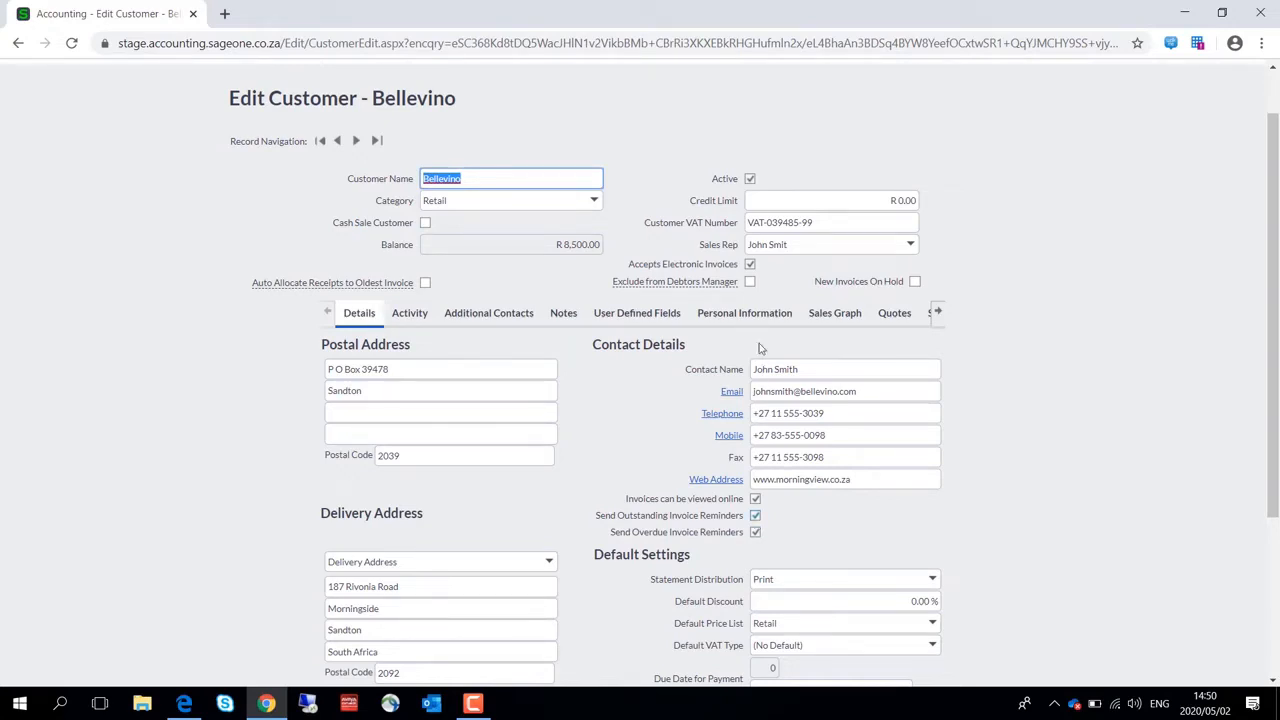
Review Bellevino's Exclude from Debtors Manager and New Invoices On Hold options, plus the additional contacts' outstanding and overdue invoice settings
{"action": "left_click", "coordinate": [750, 282]}
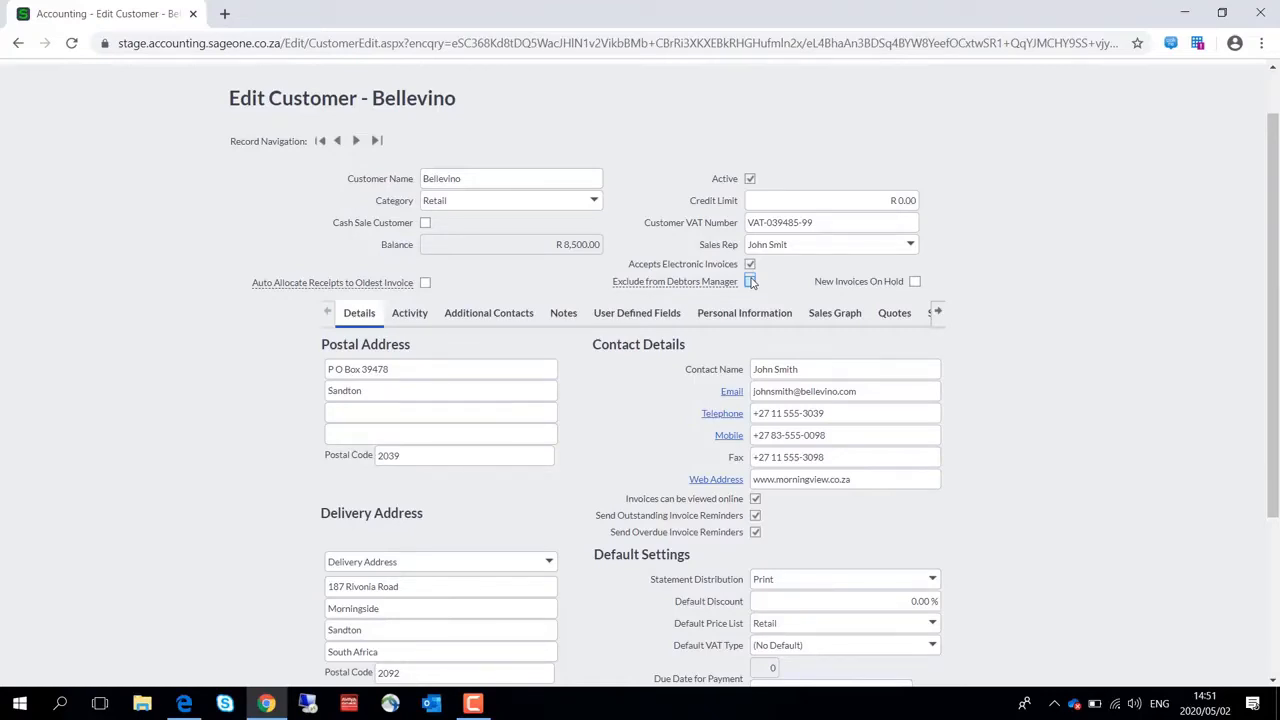
{"action": "left_click", "coordinate": [914, 283]}
{"action": "left_click", "coordinate": [497, 314]}
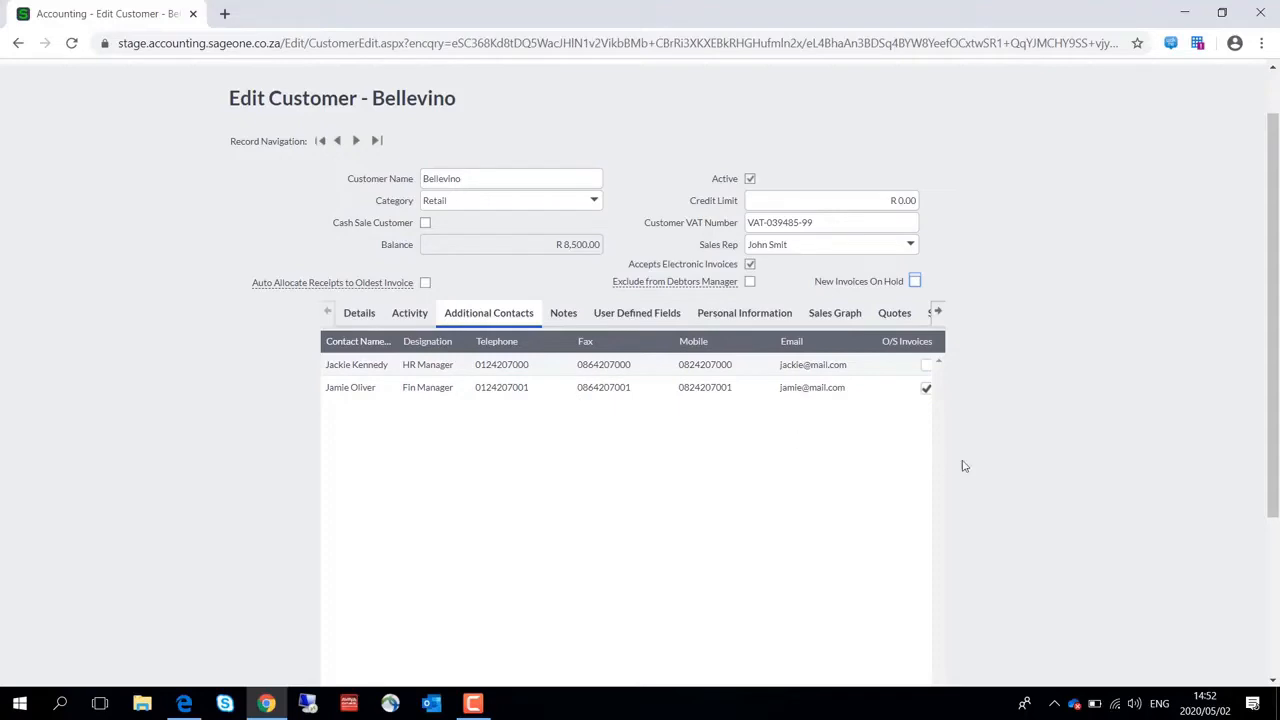
{"action": "left_click_drag", "start_coordinate": [1274, 449], "coordinate": [1266, 577]}
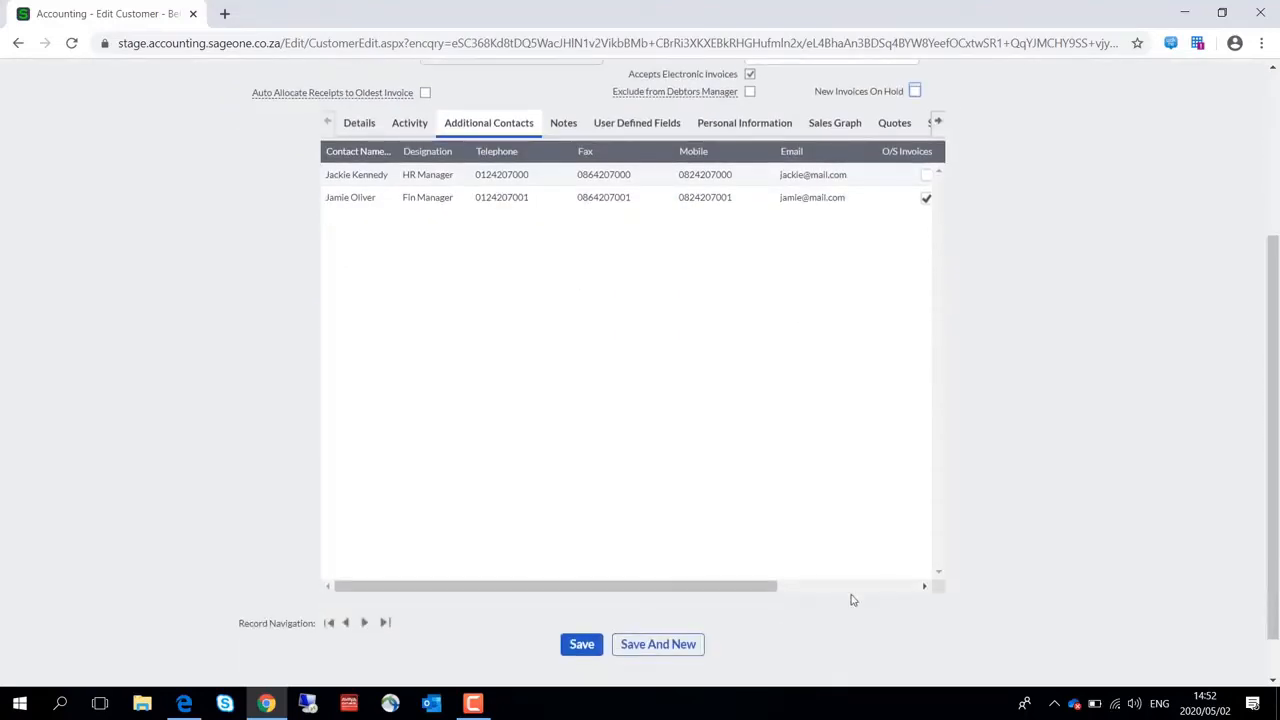
{"action": "scroll", "coordinate": [826, 572], "scroll_direction": "right", "scroll_amount": 3}
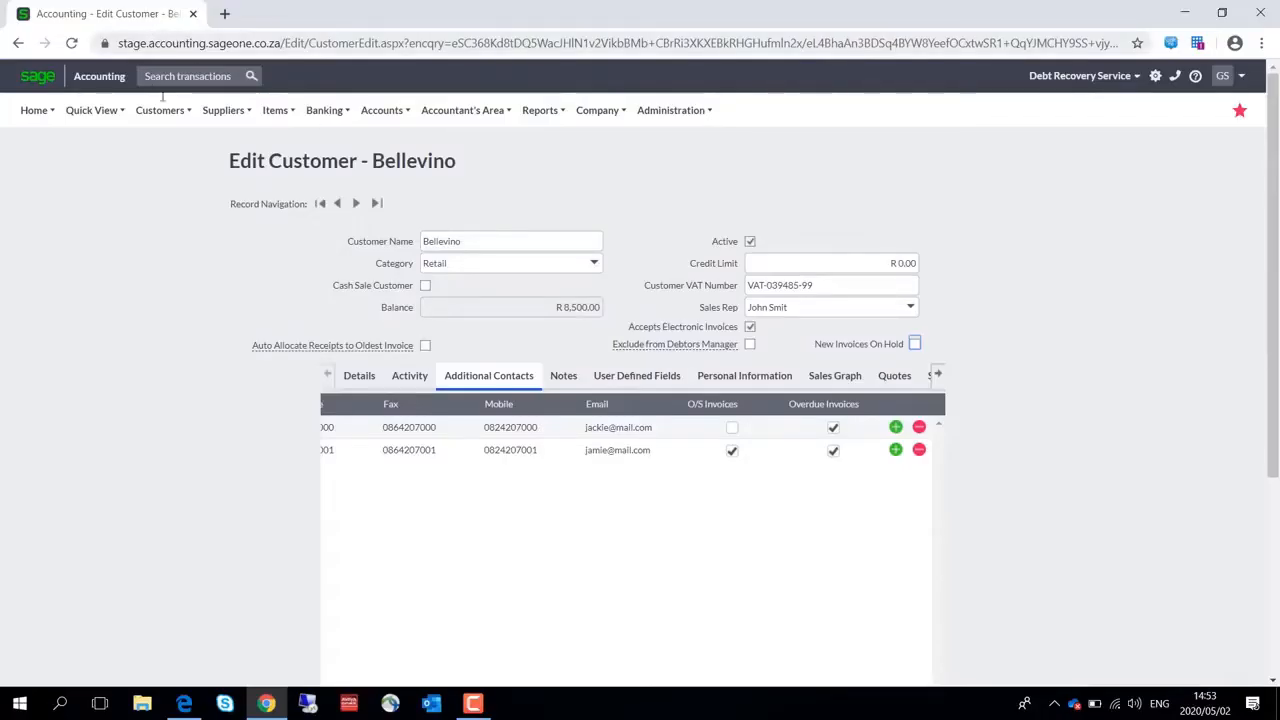
Open the Outstanding Invoices Action Codes list and show the actions available for the CCA - Call Customer Again code
{"action": "left_click", "coordinate": [160, 110]}
{"action": "mouse_move", "coordinate": [181, 227]}
{"action": "mouse_move", "coordinate": [210, 291]}
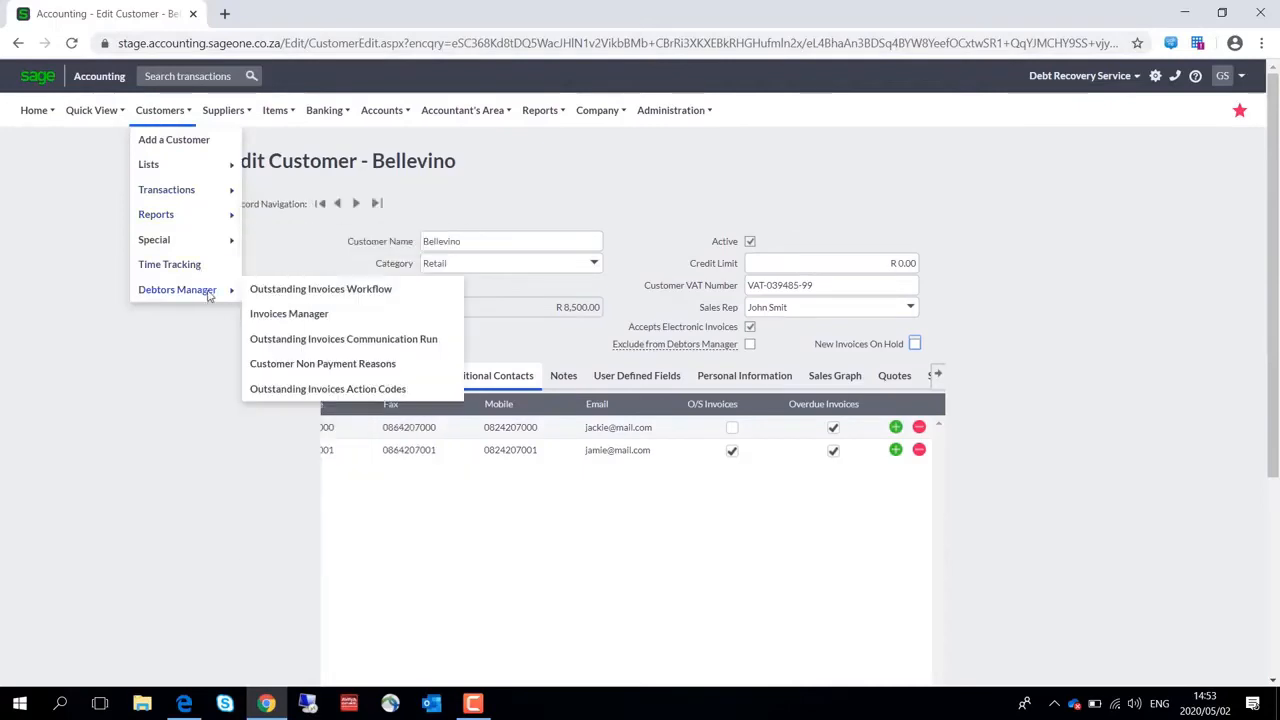
{"action": "left_click", "coordinate": [329, 393]}
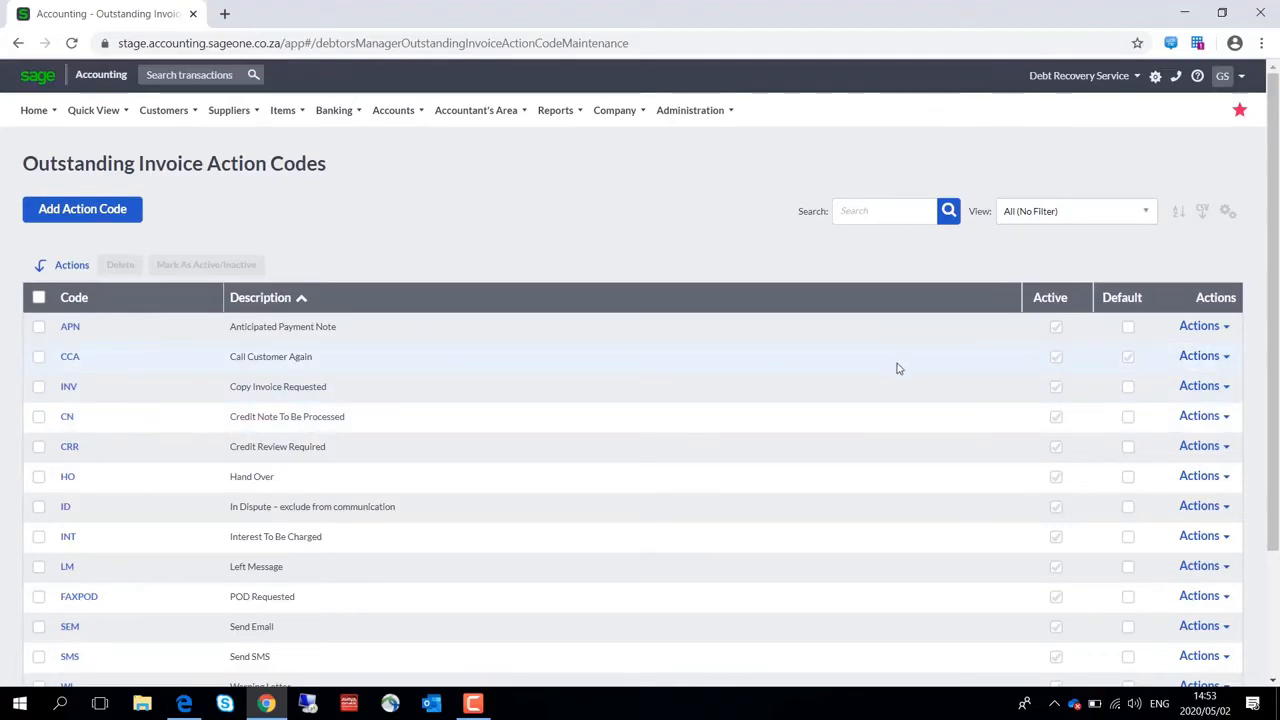
{"action": "left_click", "coordinate": [1127, 358]}
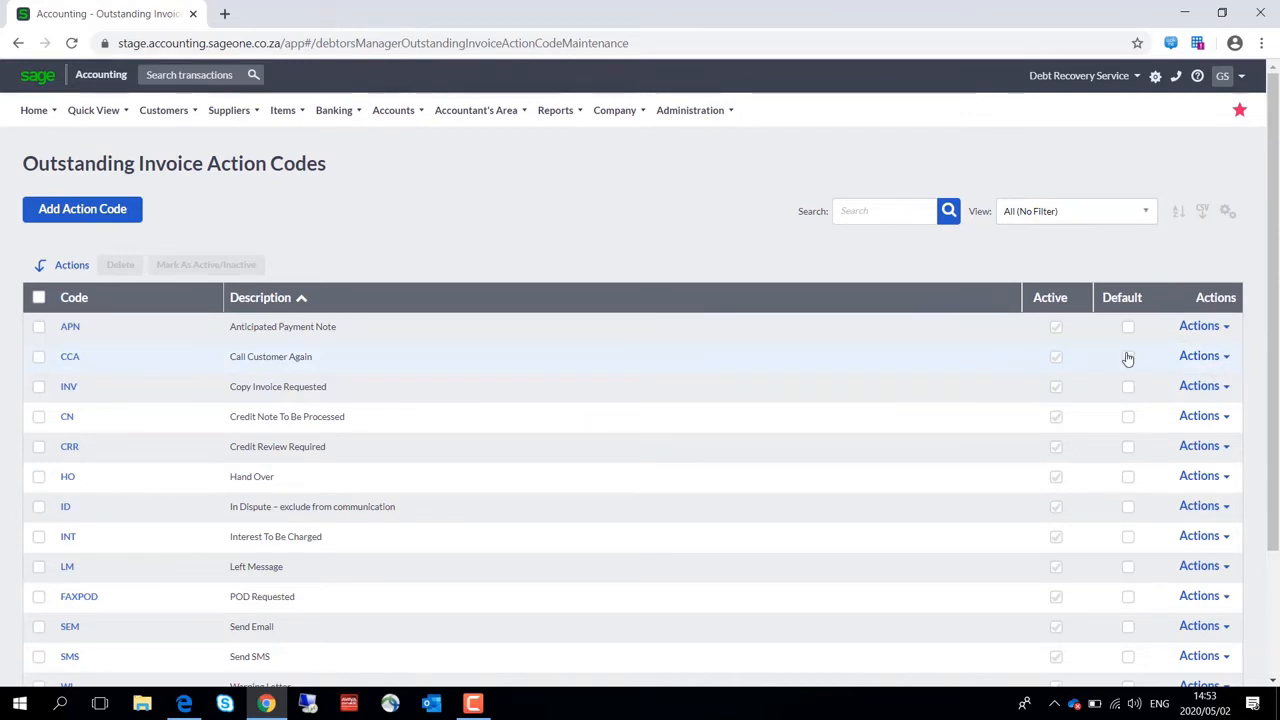
{"action": "left_click", "coordinate": [1227, 358]}
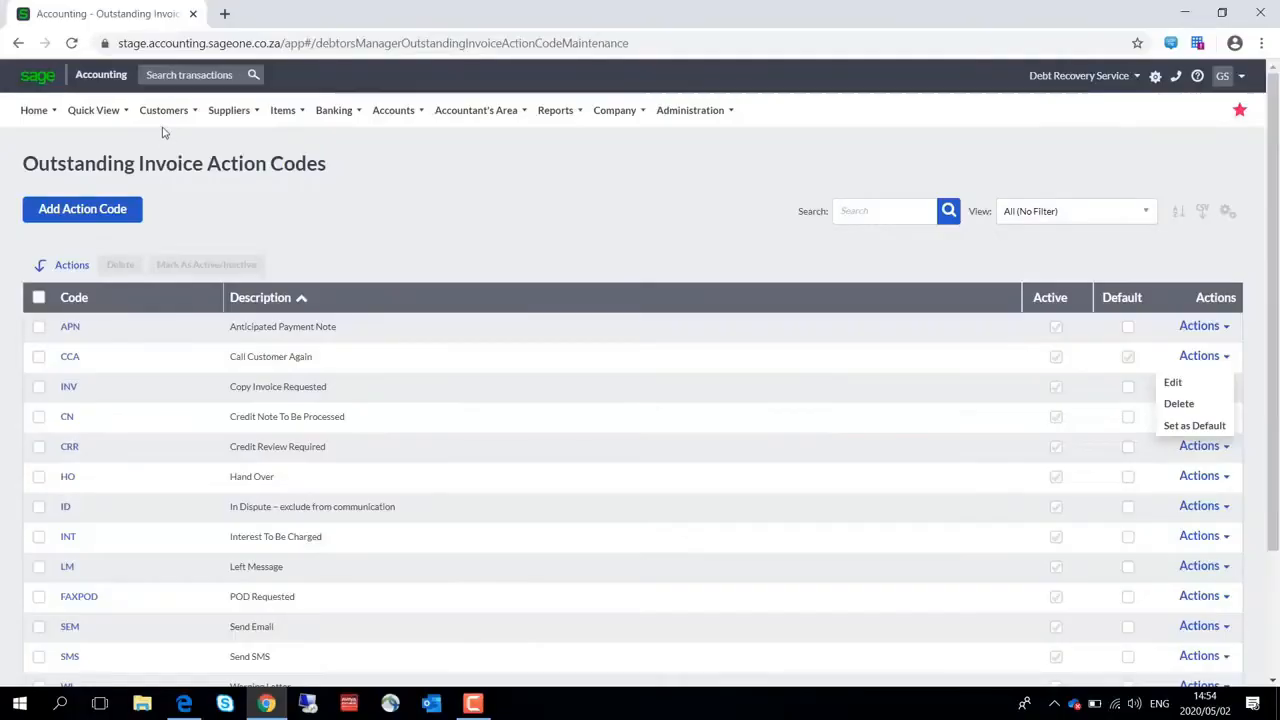
Open the Customer Non Payment Reasons list in the Debtors Manager
{"action": "left_click", "coordinate": [163, 110]}
{"action": "mouse_move", "coordinate": [188, 300]}
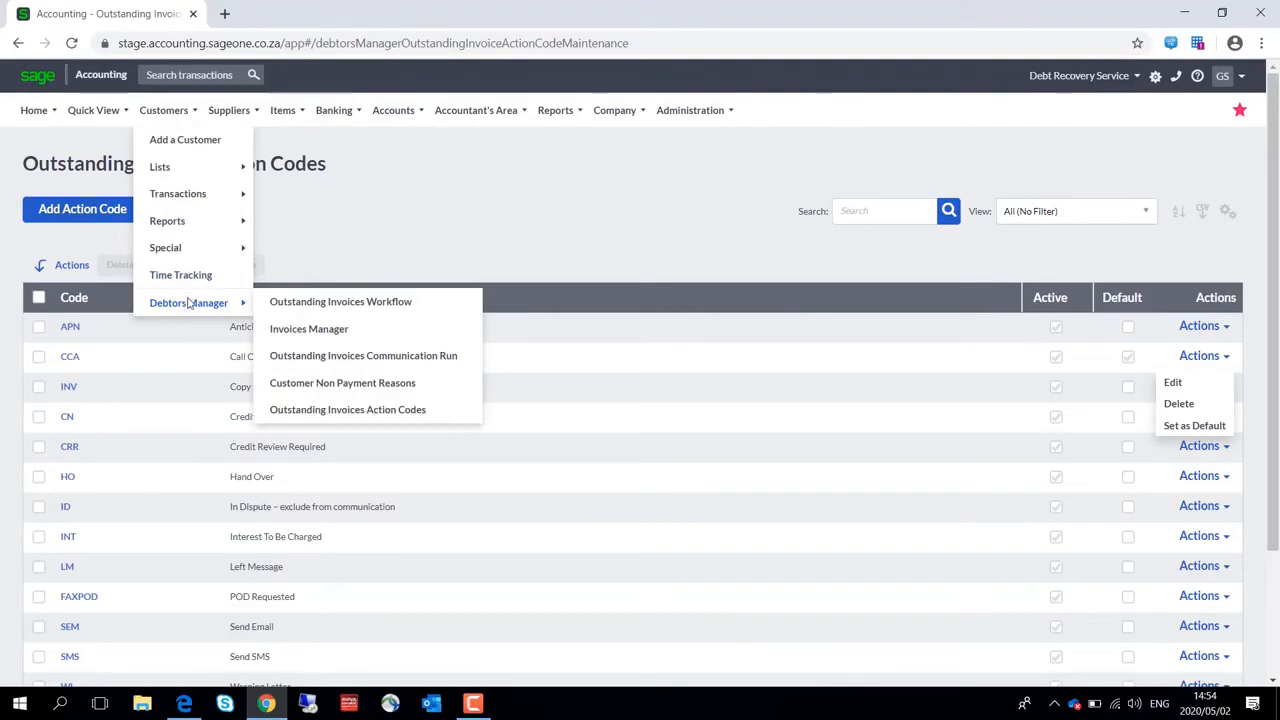
{"action": "left_click", "coordinate": [323, 384]}
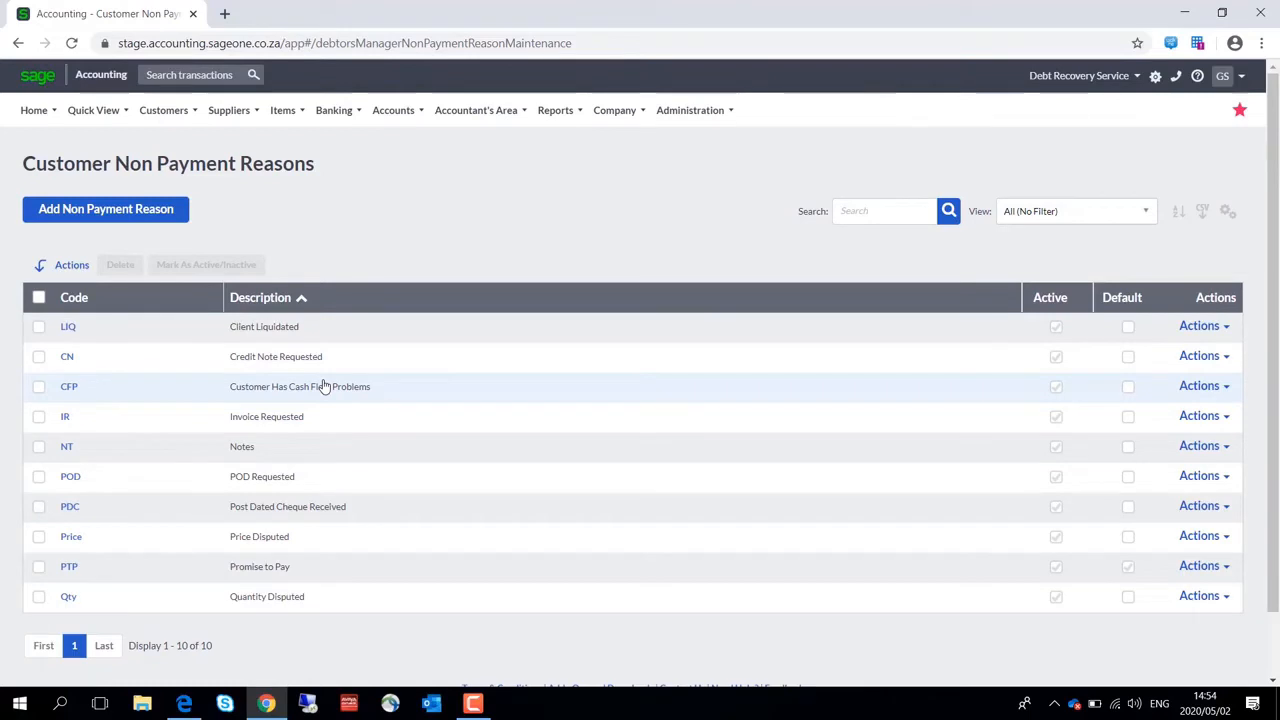
Open the customer tax invoices list and start a new manual action for Vido's overdue invoice
{"action": "left_click", "coordinate": [164, 111]}
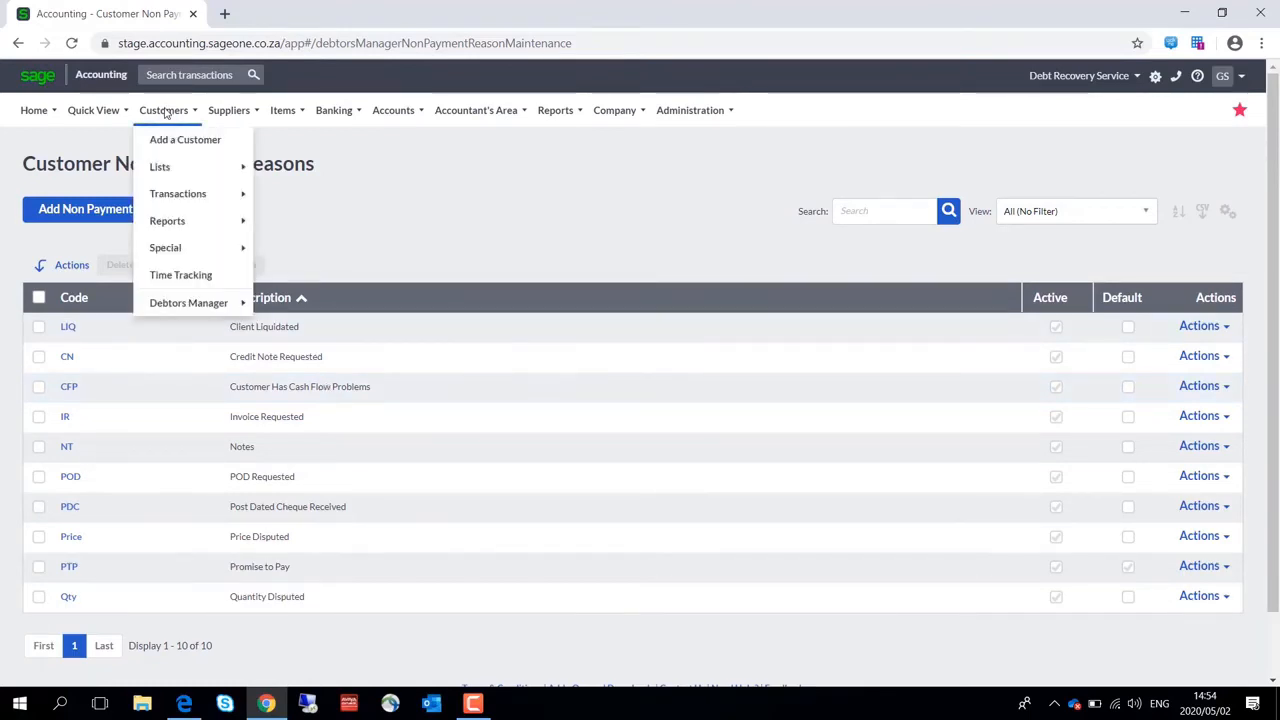
{"action": "mouse_move", "coordinate": [197, 189]}
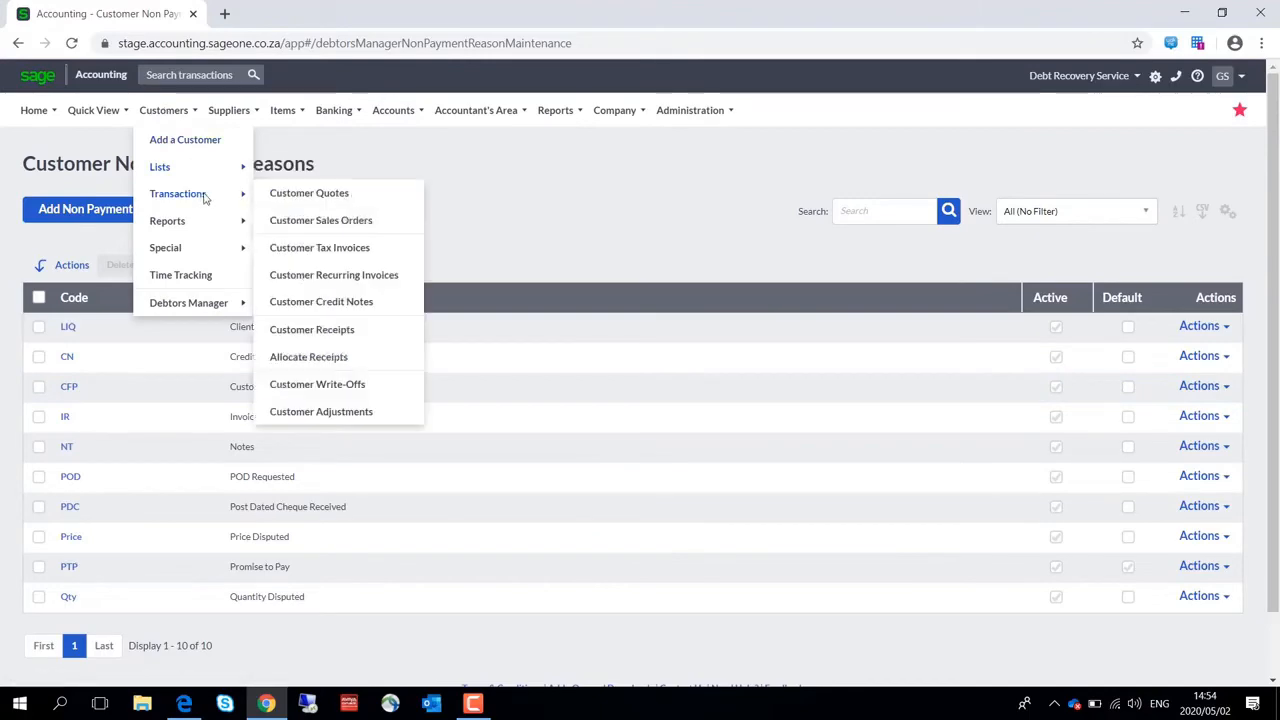
{"action": "left_click", "coordinate": [315, 248]}
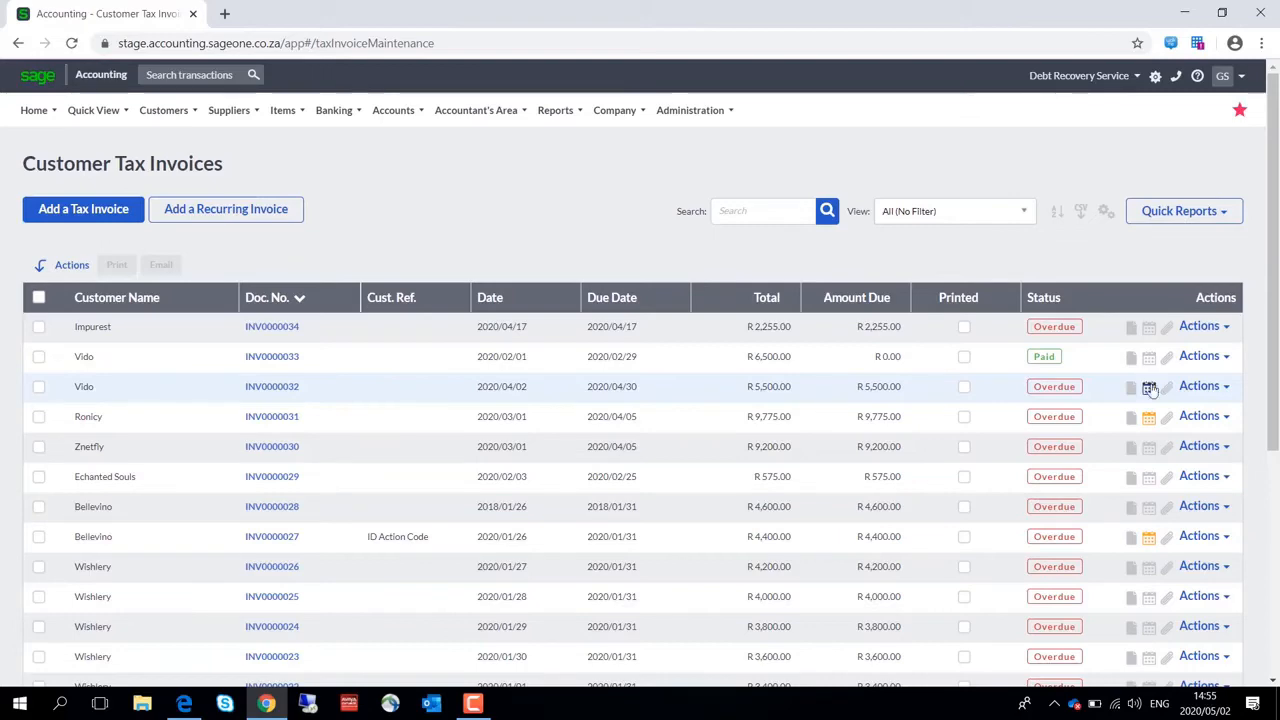
{"action": "left_click", "coordinate": [1152, 390]}
{"action": "left_click", "coordinate": [598, 265]}
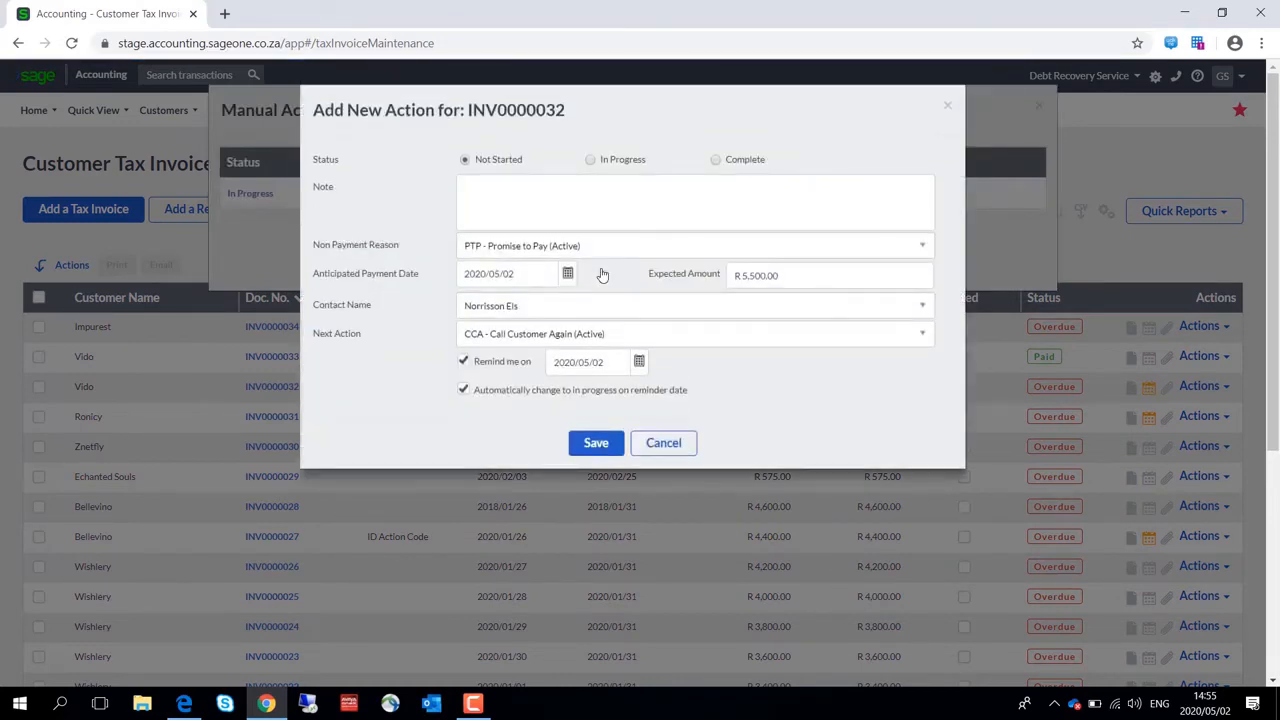
Enter a note on the new action saying the contact promised to pay the full amount tomorrow
{"action": "left_click", "coordinate": [498, 191]}
{"action": "type", "text": "I spoke to Norisson and he promised to pay the full amount otmo"}
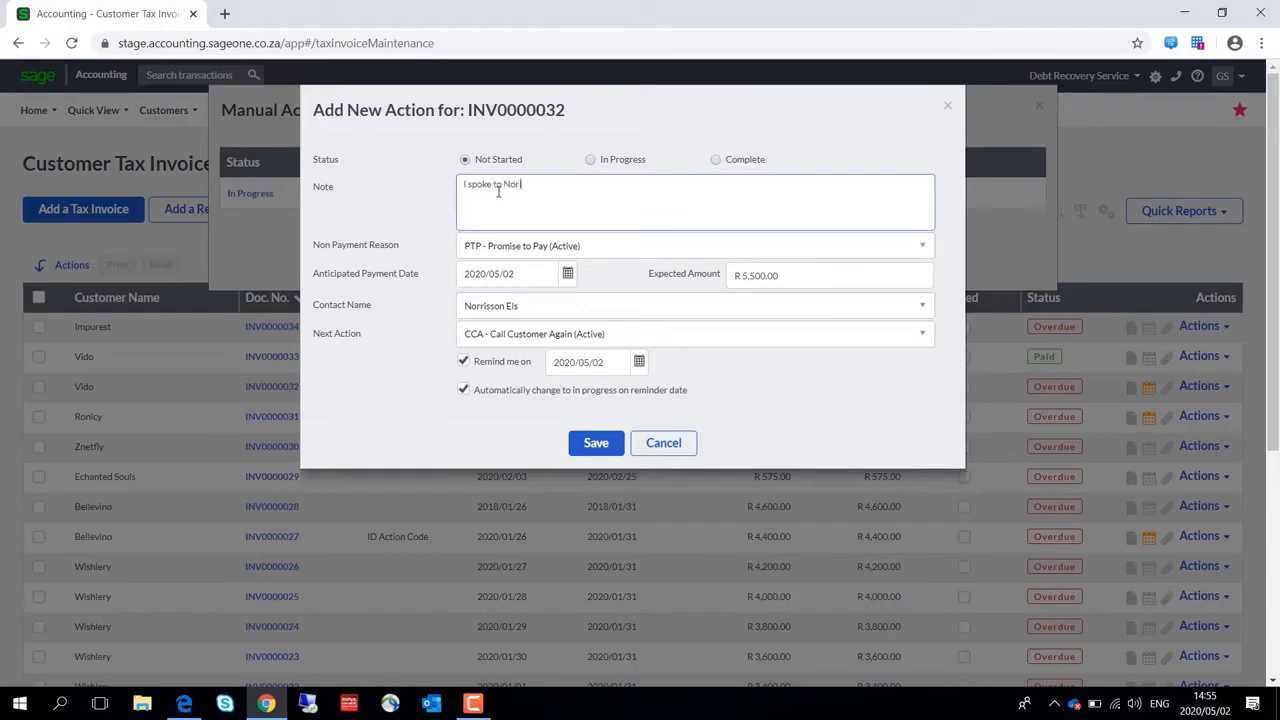
{"action": "key", "text": "BackSpace"}
{"action": "key", "text": "BackSpace"}
{"action": "key", "text": "BackSpace"}
{"action": "key", "text": "BackSpace"}
{"action": "type", "text": "tomorrow."}
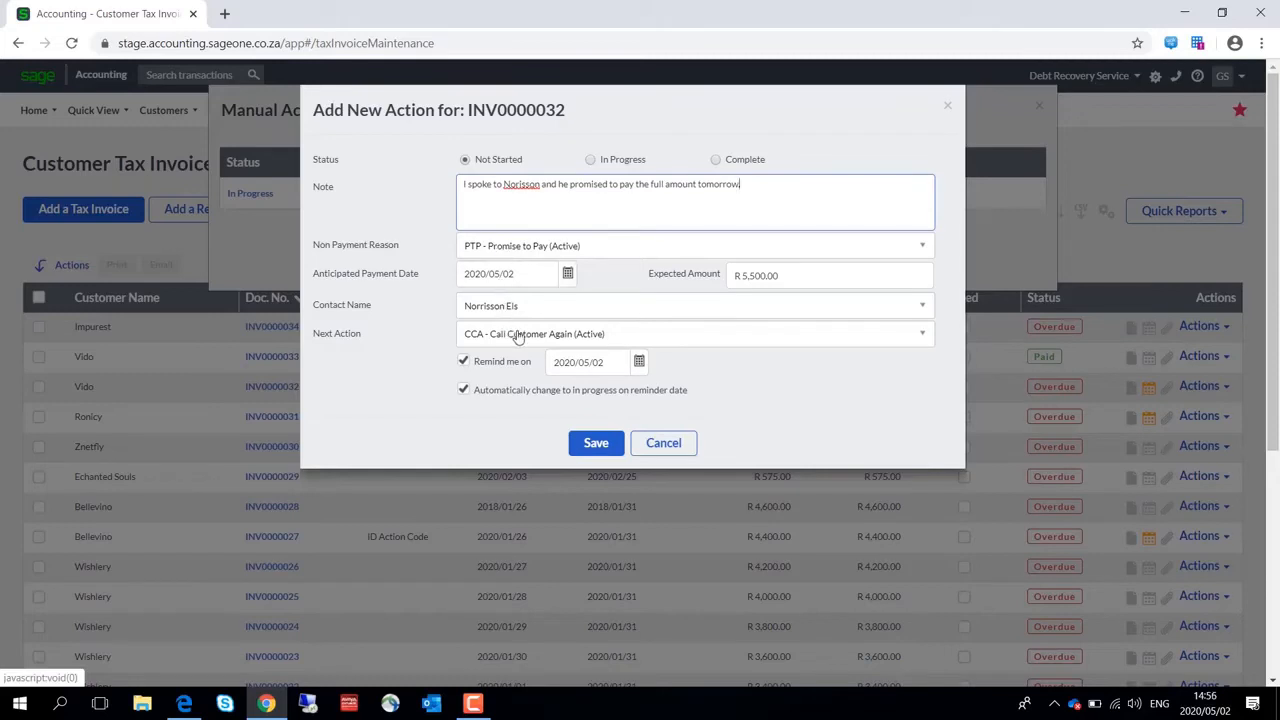
Set the next action to APN - Anticipated Payment Note and save the new action
{"action": "left_click", "coordinate": [591, 338]}
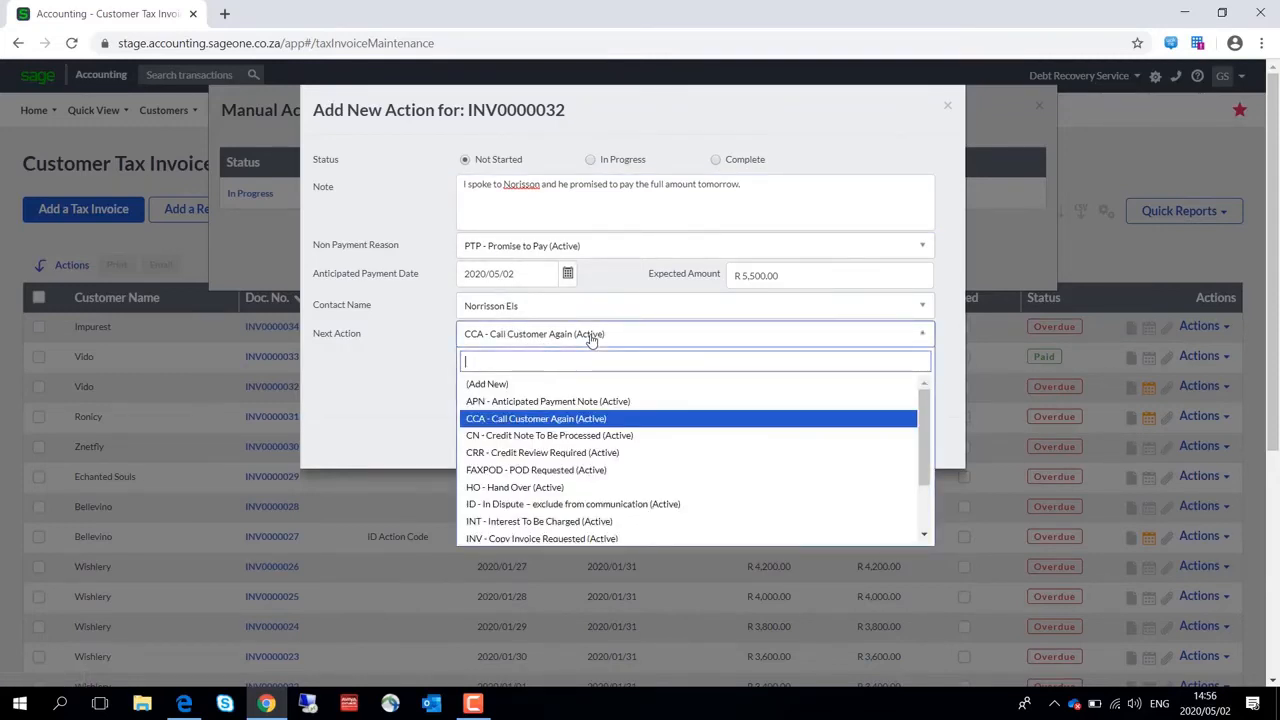
{"action": "left_click", "coordinate": [572, 405]}
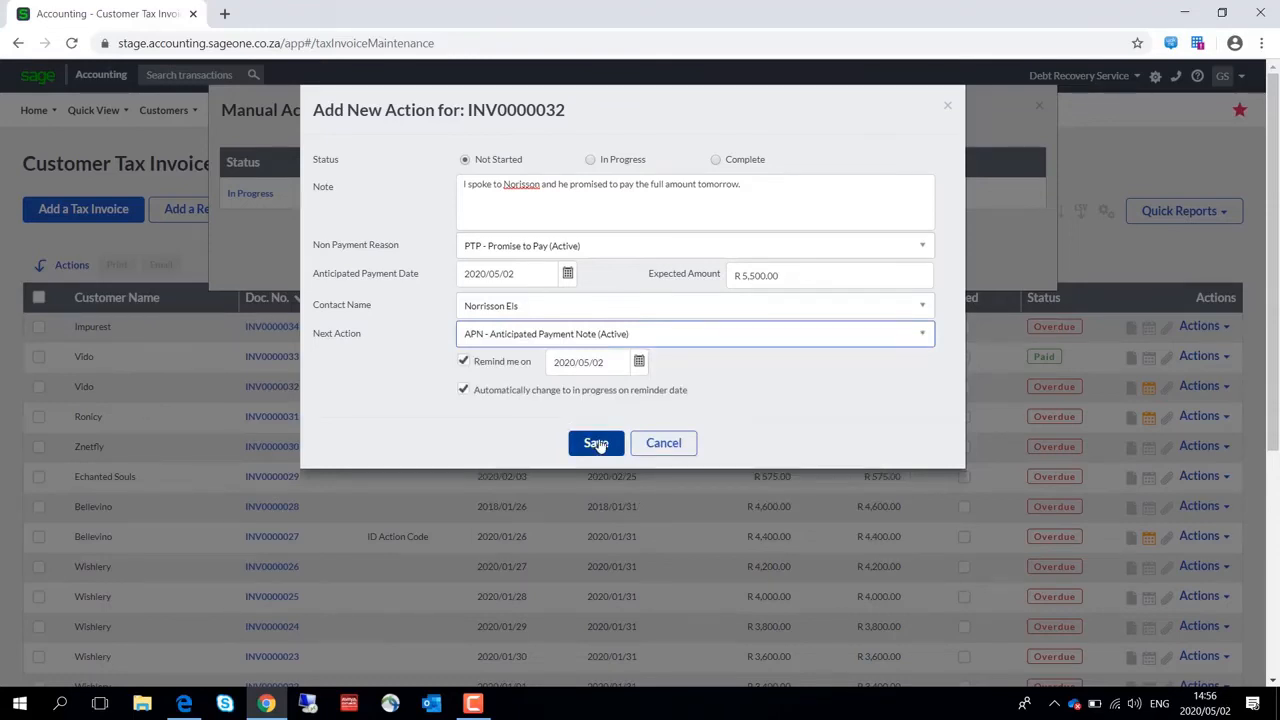
{"action": "left_click", "coordinate": [597, 445]}
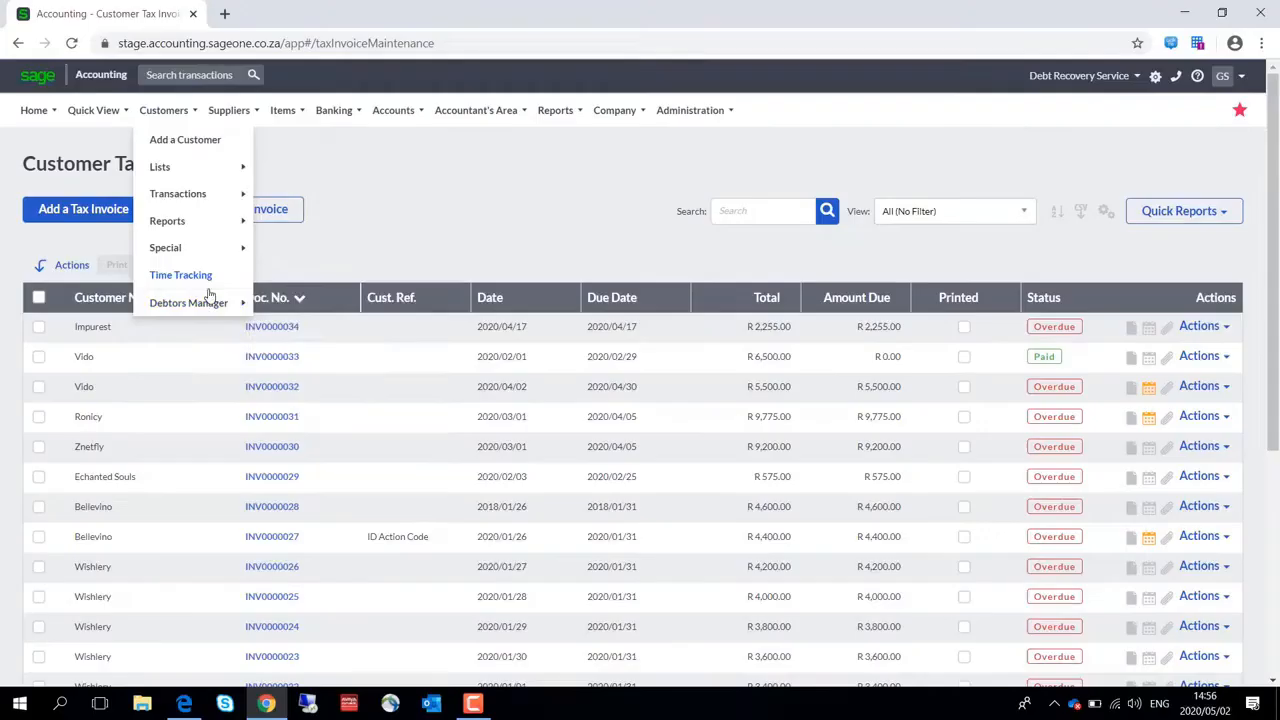
In the Outstanding Invoices Workflow, add a stage 3 days after the invoice is issued with Send Email enabled
{"action": "mouse_move", "coordinate": [210, 302]}
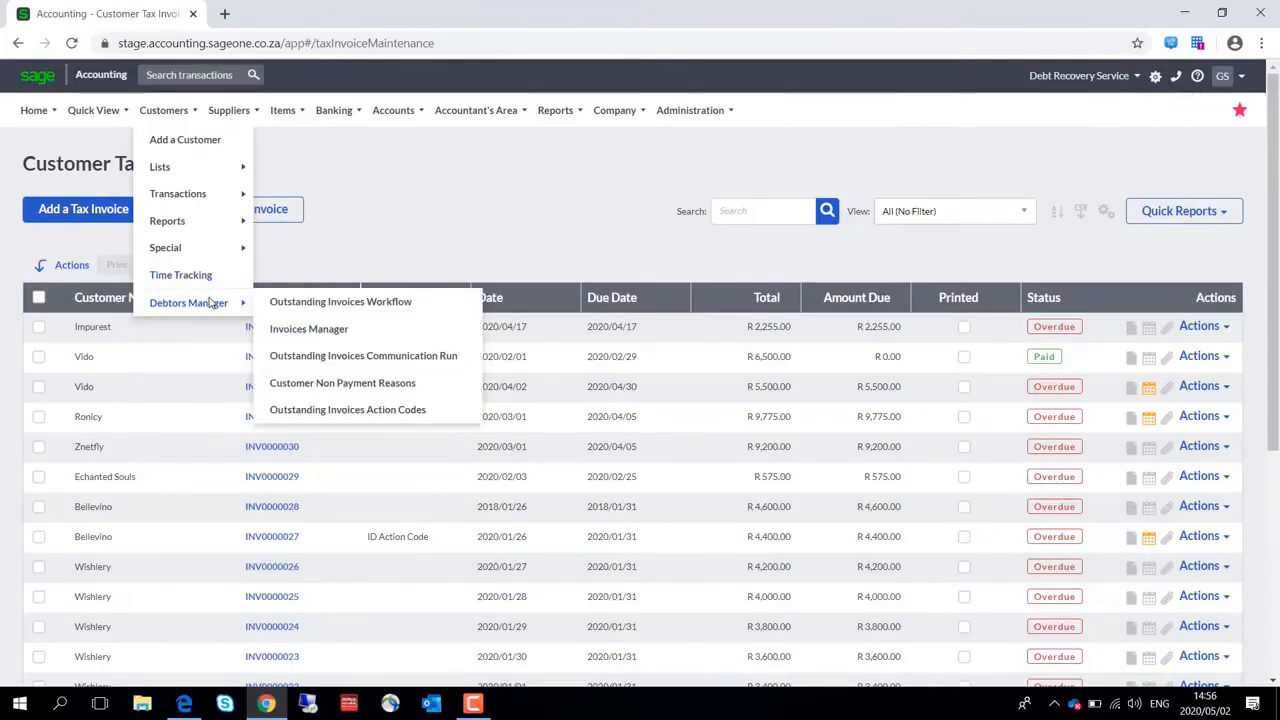
{"action": "left_click", "coordinate": [290, 308]}
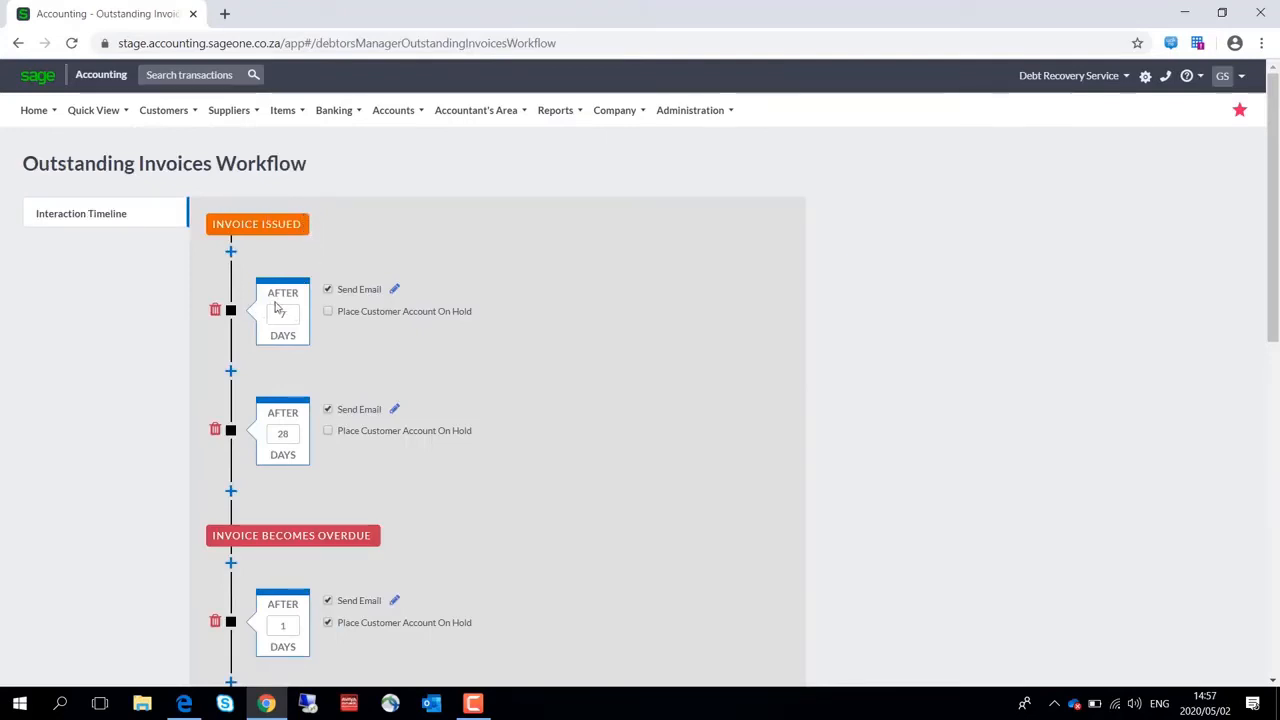
{"action": "left_click", "coordinate": [231, 253]}
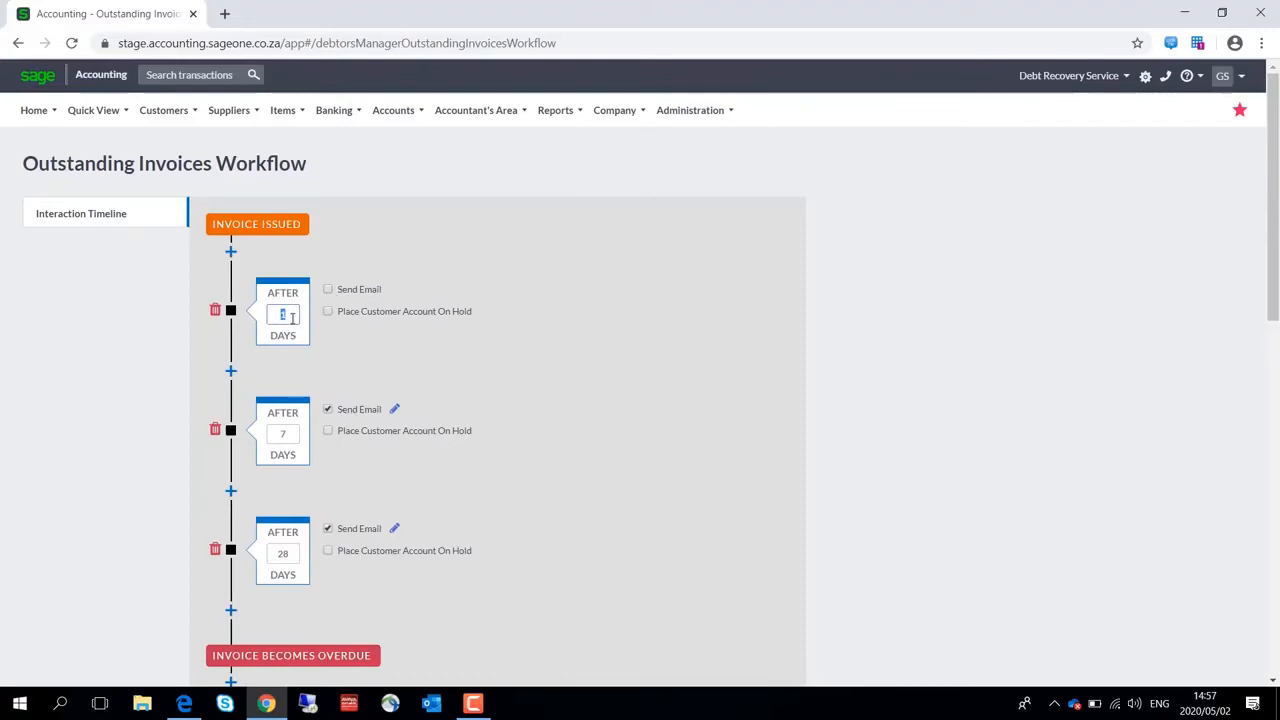
{"action": "type", "text": "3"}
{"action": "left_click", "coordinate": [328, 289]}
Open the email template for 7 days after an invoice becomes overdue and show the placeholders that can be inserted
{"action": "left_click_drag", "start_coordinate": [1273, 236], "coordinate": [1278, 458]}
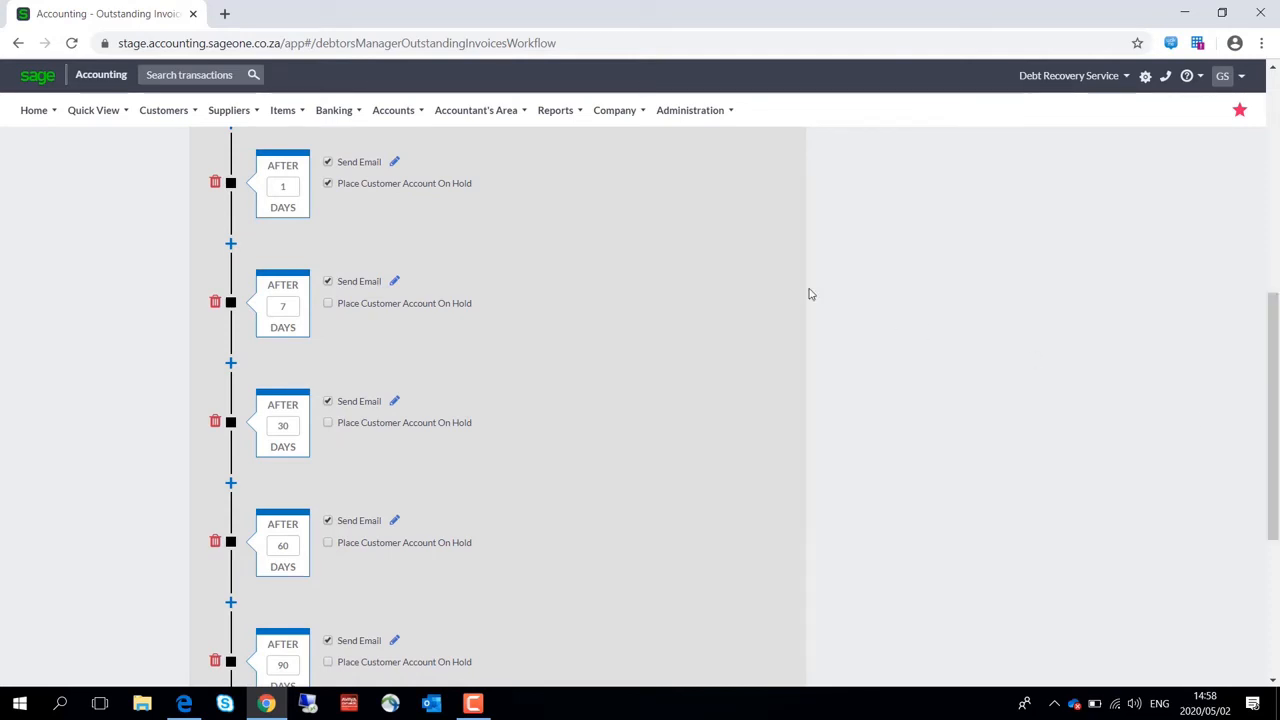
{"action": "left_click", "coordinate": [395, 283]}
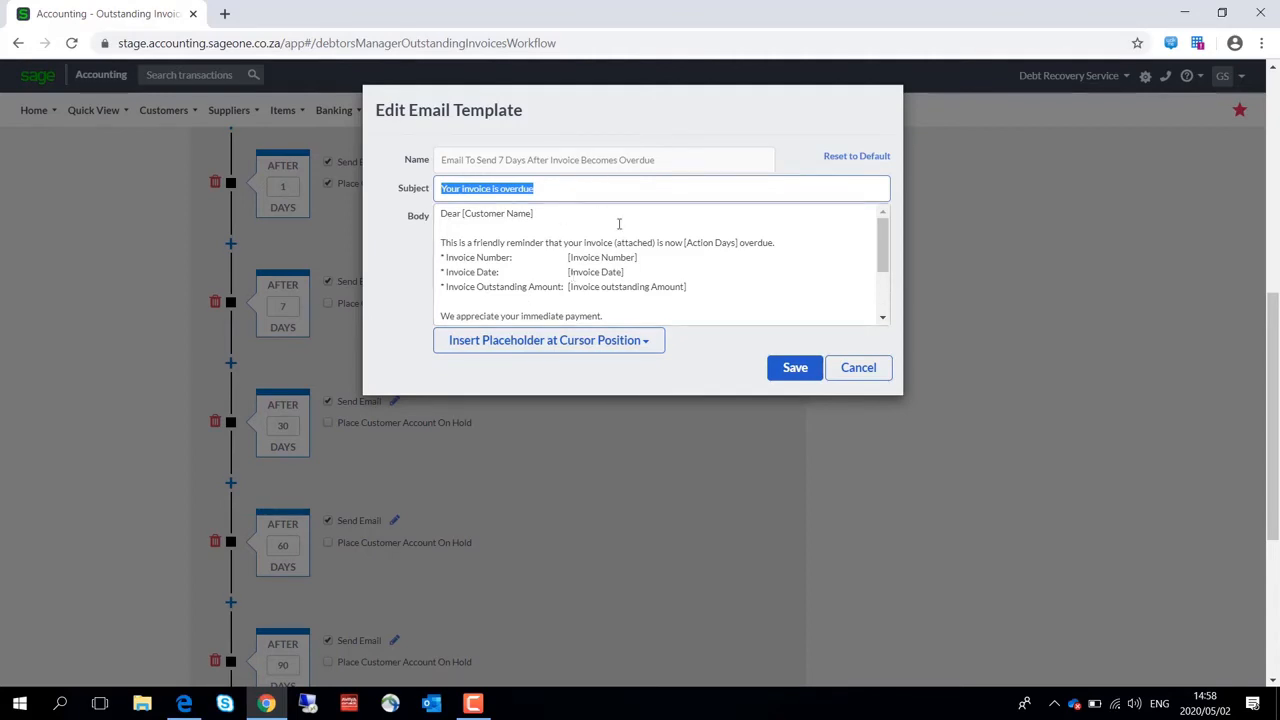
{"action": "left_click", "coordinate": [621, 342]}
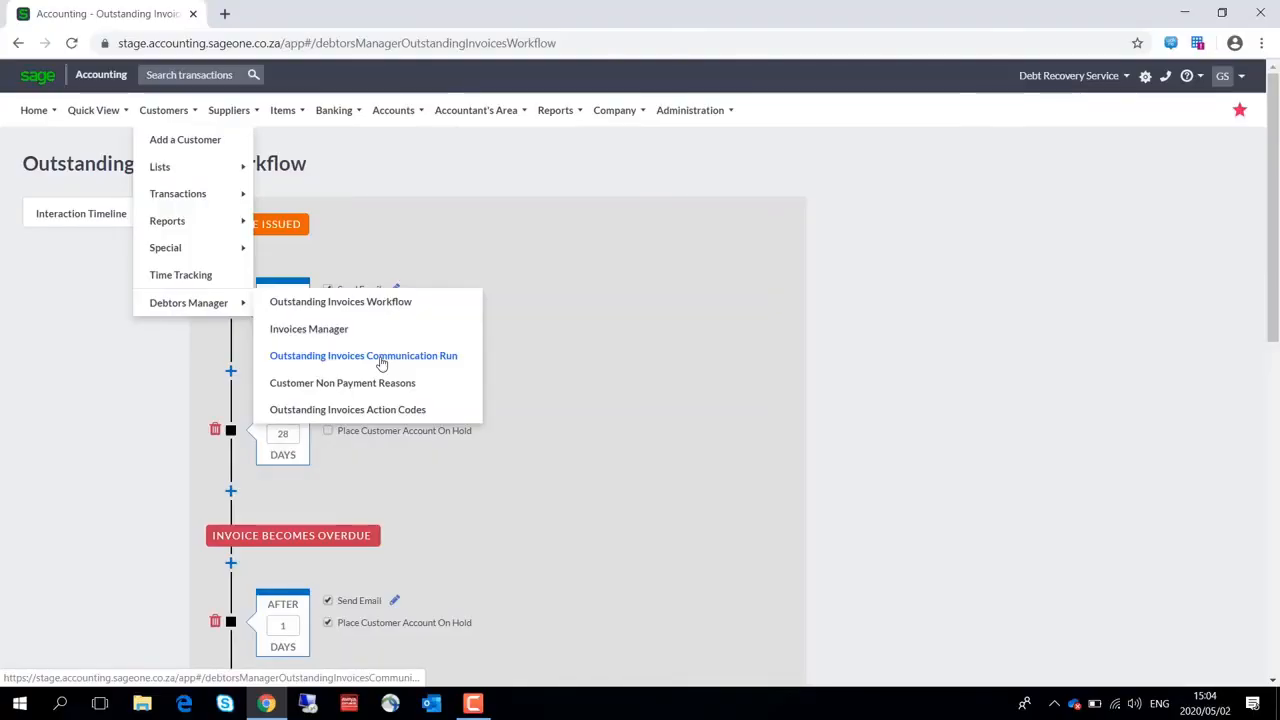
Open the Outstanding Invoices Communication Run and preview communications for workflow actions reached since 2020/04/10
{"action": "left_click", "coordinate": [378, 357]}
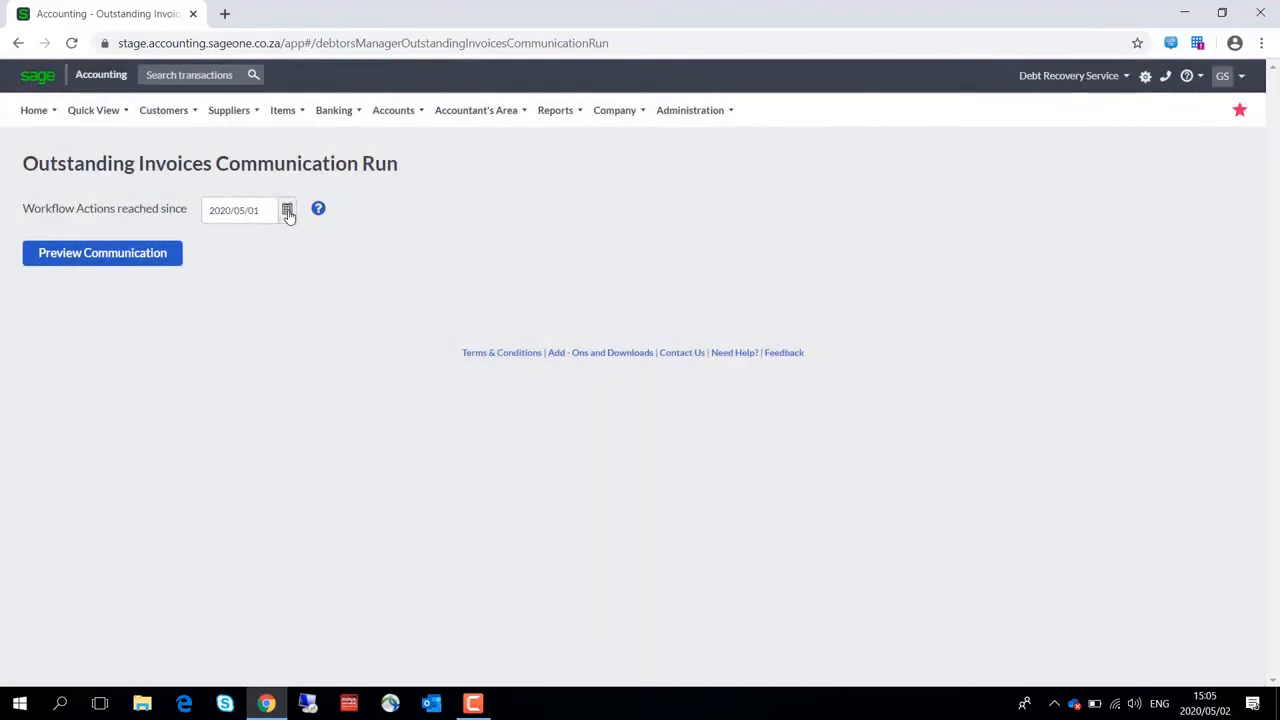
{"action": "left_click", "coordinate": [289, 215]}
{"action": "left_click", "coordinate": [294, 284]}
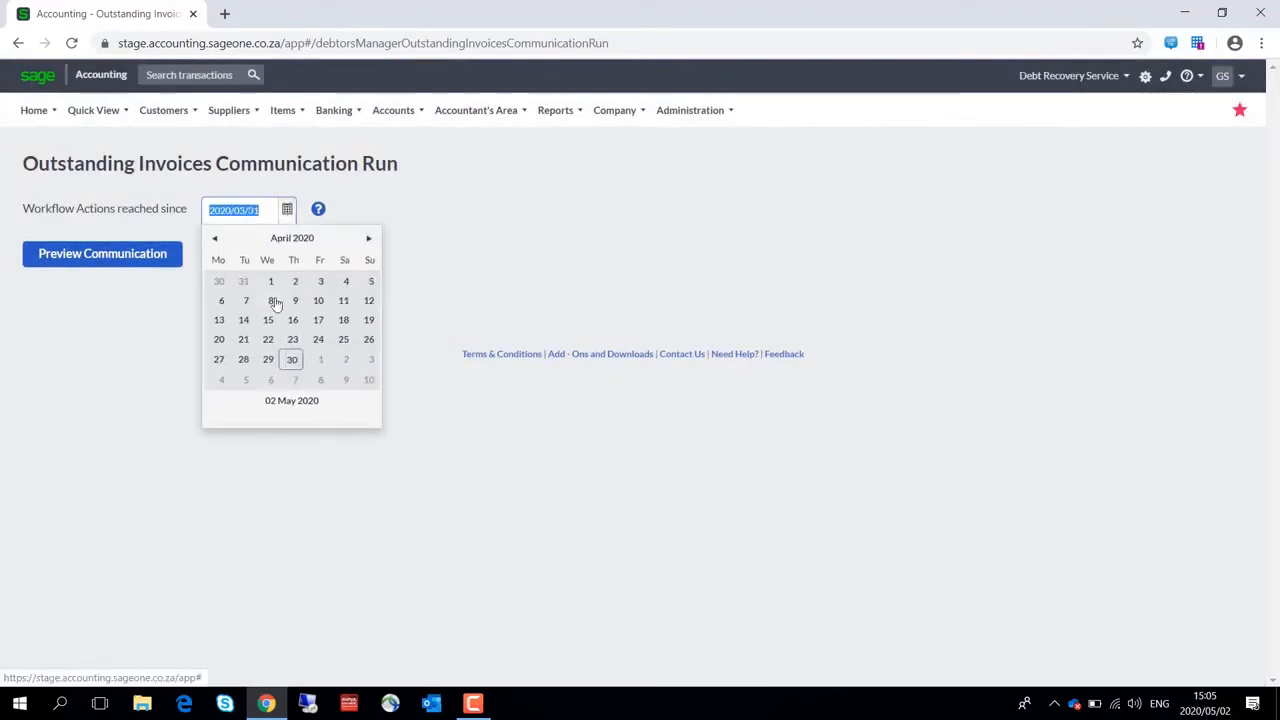
{"action": "left_click", "coordinate": [322, 301]}
{"action": "left_click", "coordinate": [103, 252]}
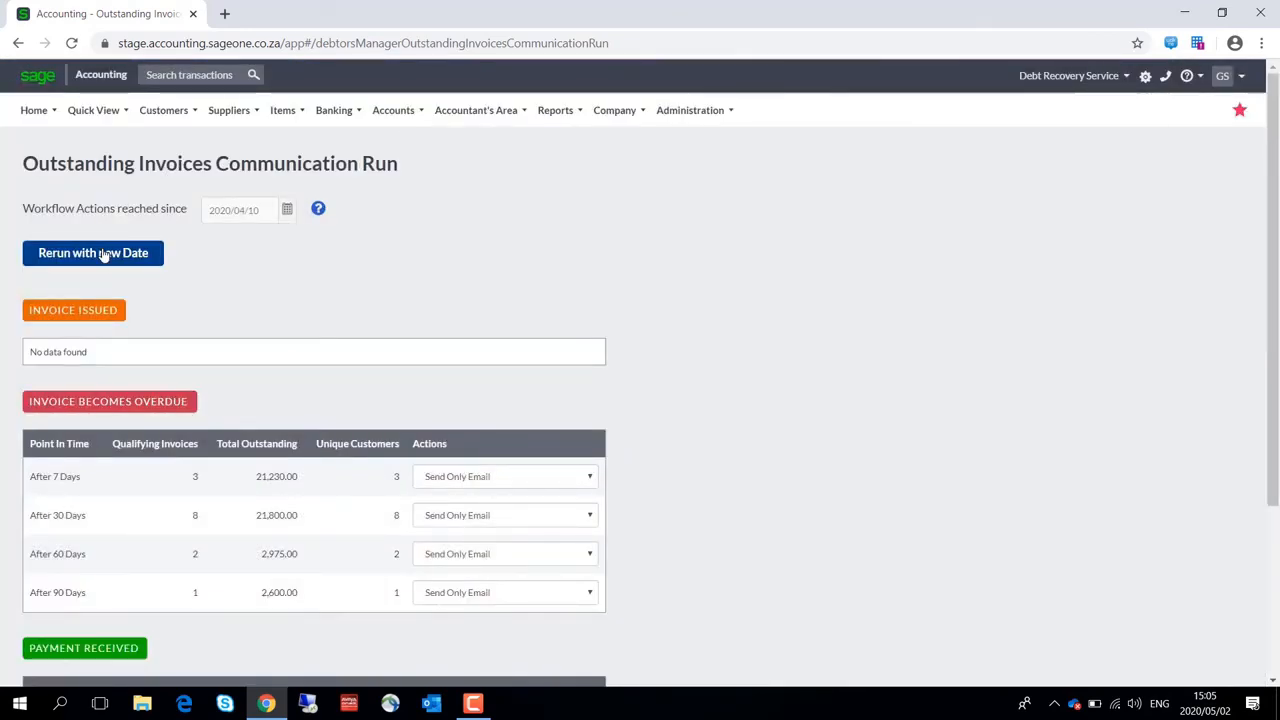
Review the communication run preview and the action choices for invoices 7 days overdue
{"action": "scroll", "coordinate": [103, 254], "scroll_direction": "down", "scroll_amount": 1}
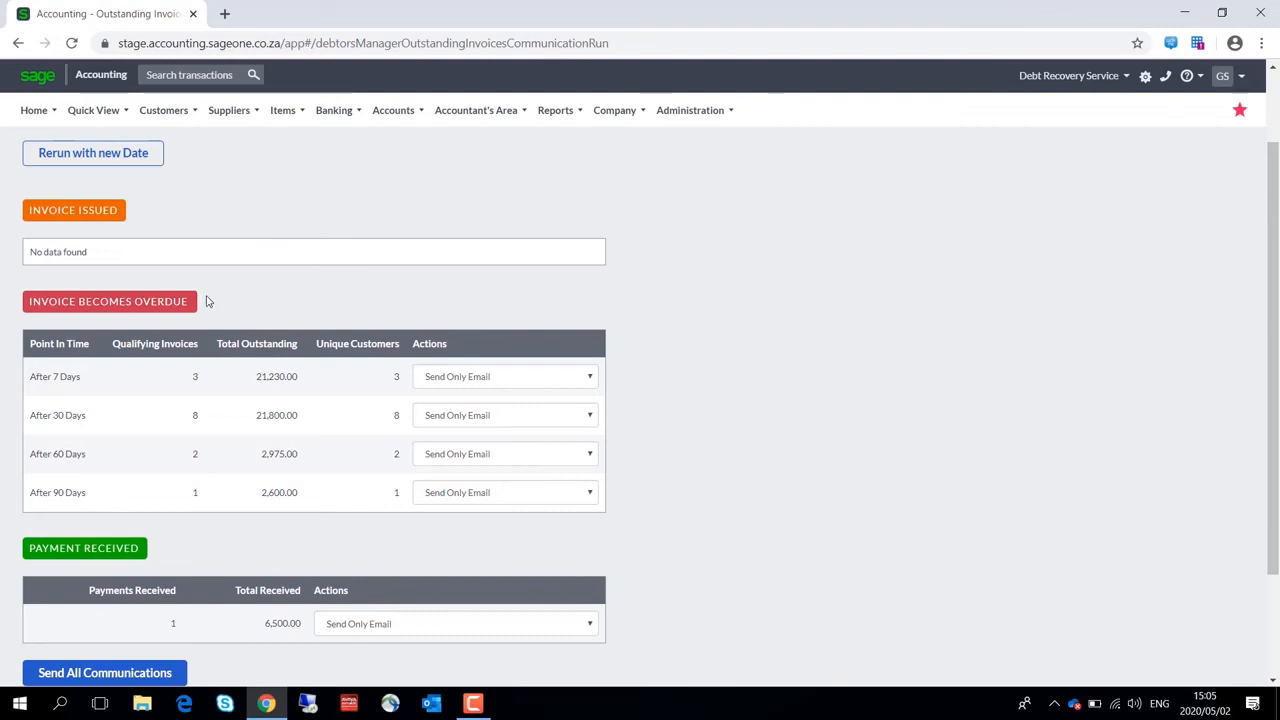
{"action": "left_click", "coordinate": [586, 381]}
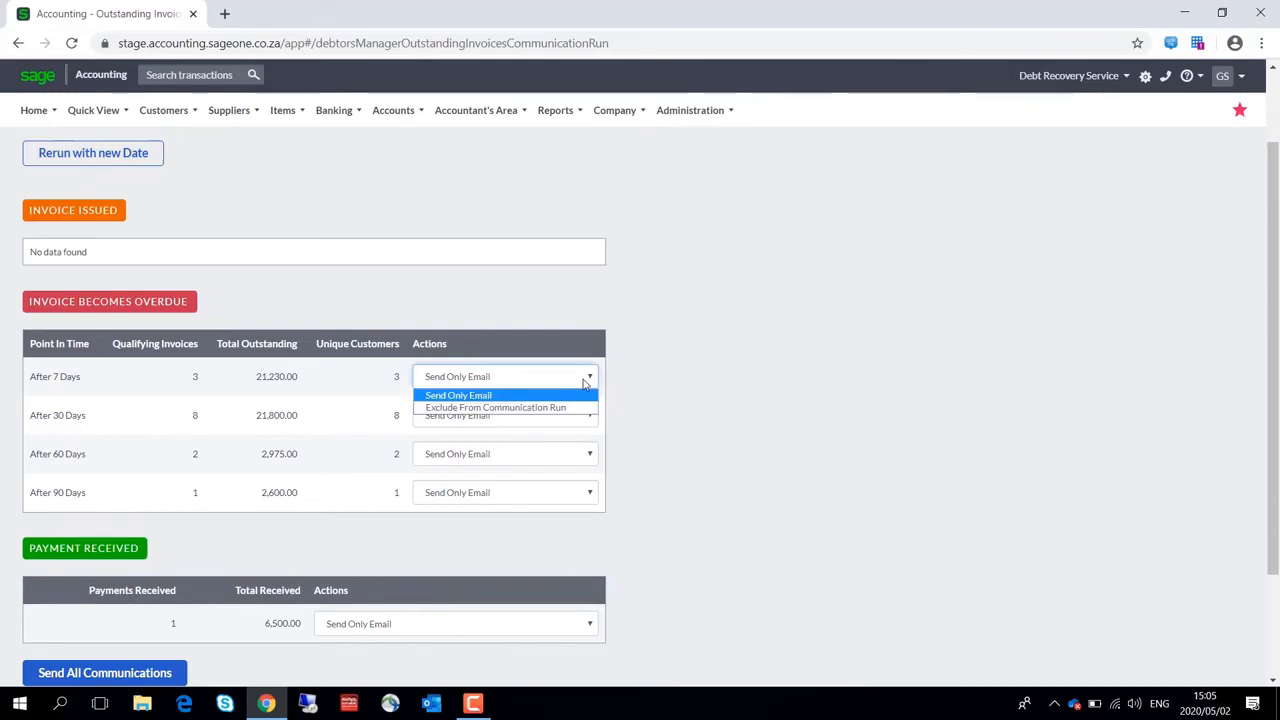
{"action": "left_click", "coordinate": [585, 383]}
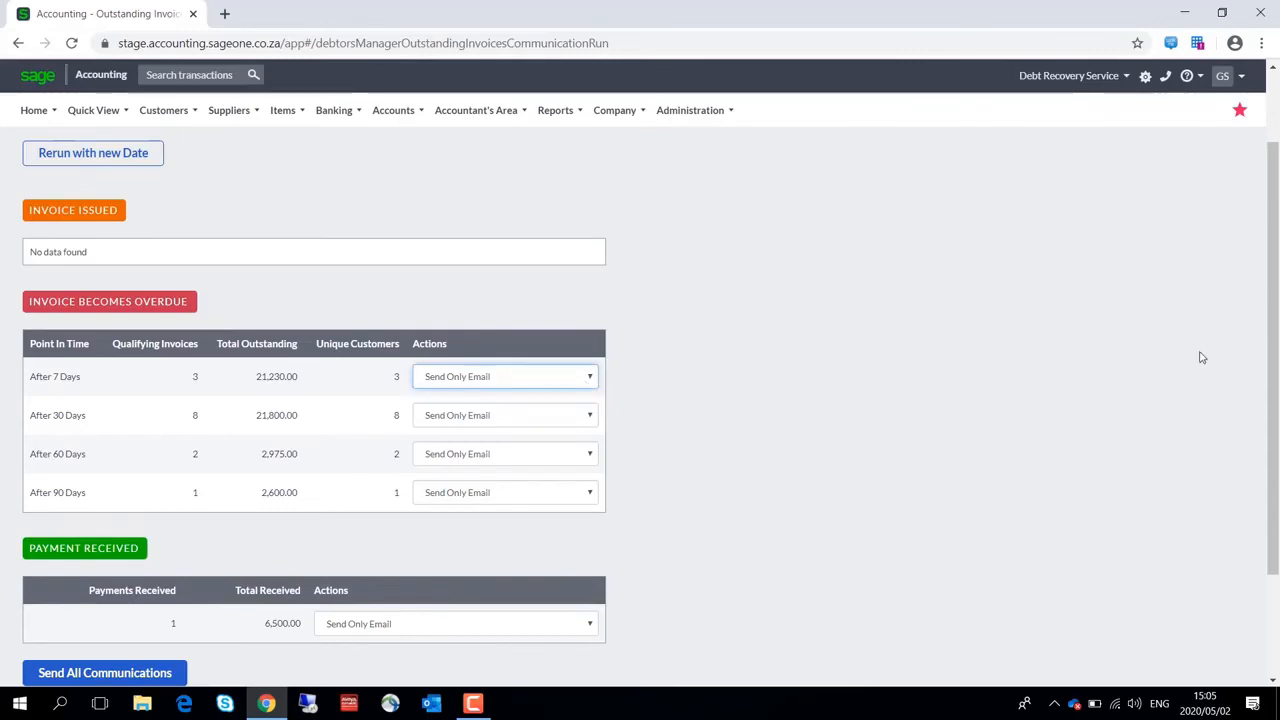
{"action": "left_click_drag", "start_coordinate": [1273, 369], "coordinate": [1271, 466]}
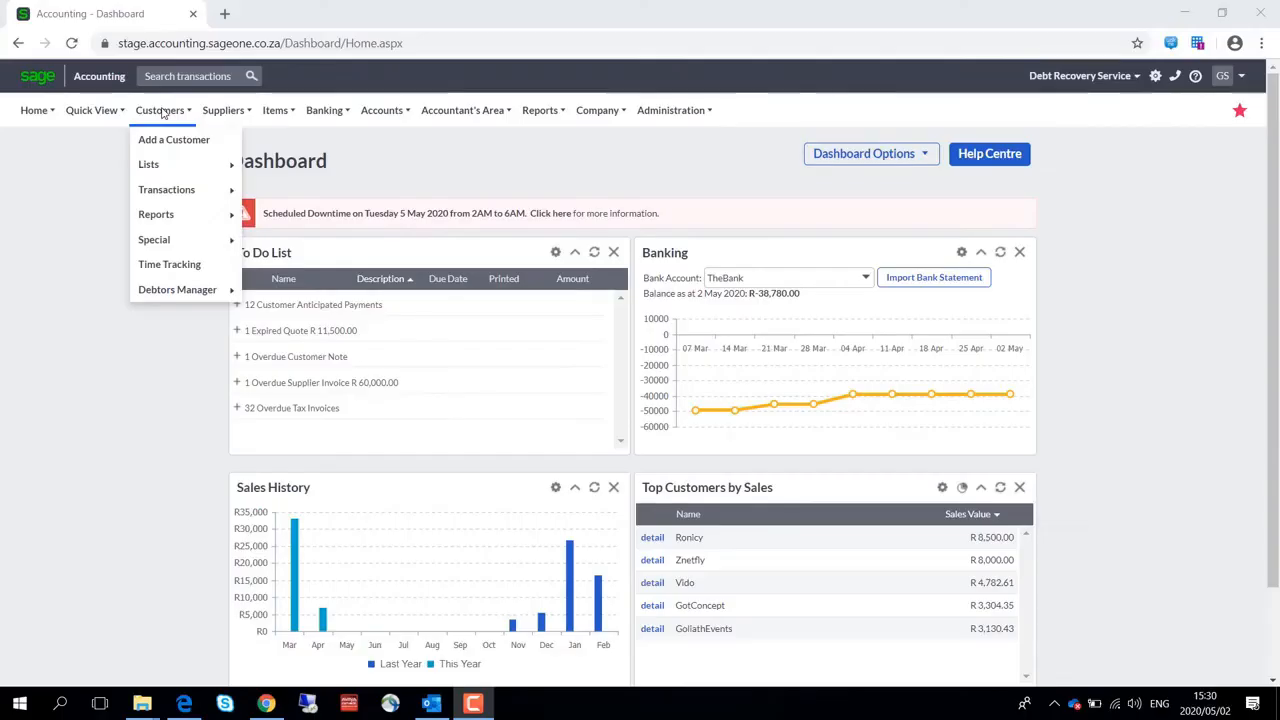
Open the Invoices Manager and view the tax invoice history of the first listed invoice
{"action": "mouse_move", "coordinate": [218, 293]}
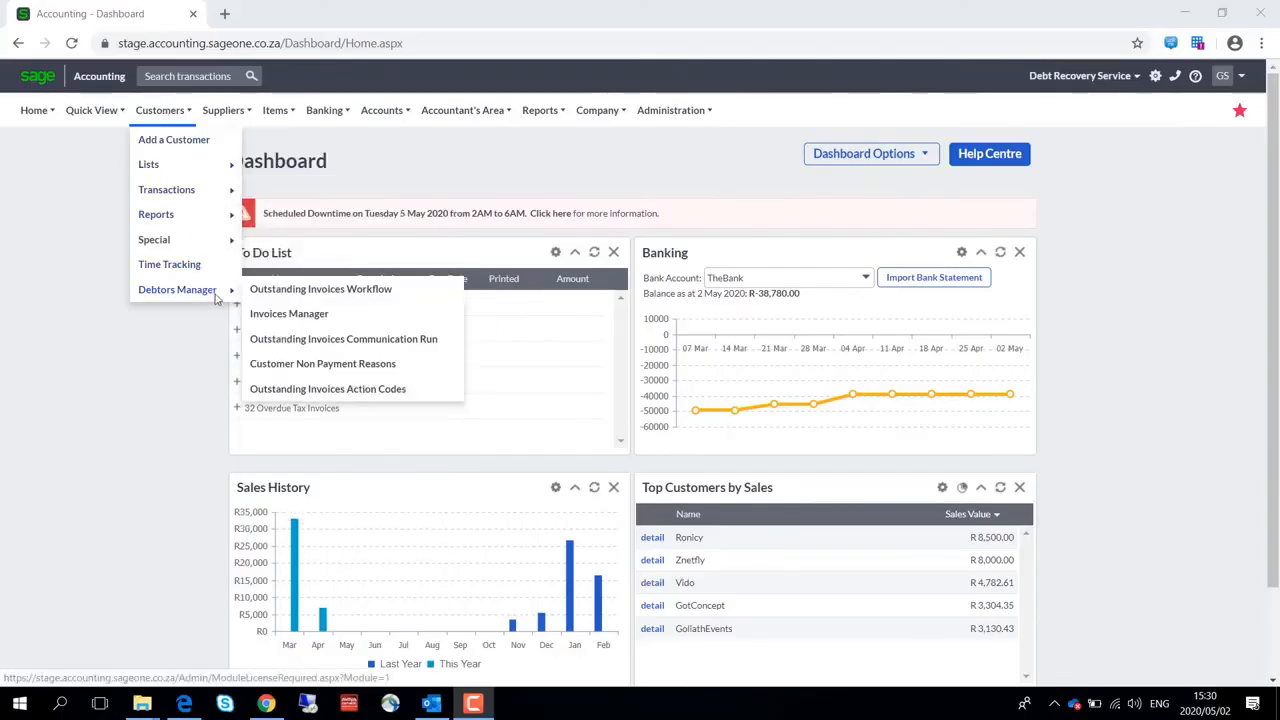
{"action": "left_click", "coordinate": [290, 314]}
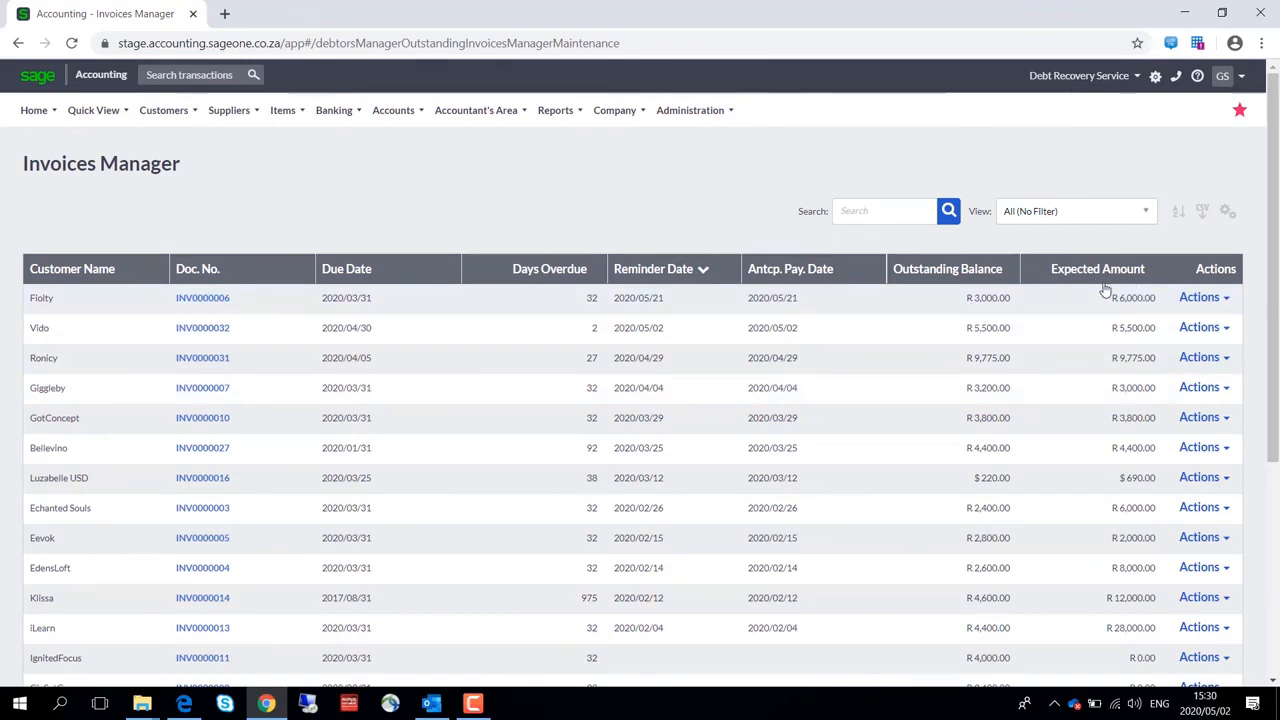
{"action": "left_click", "coordinate": [1229, 302]}
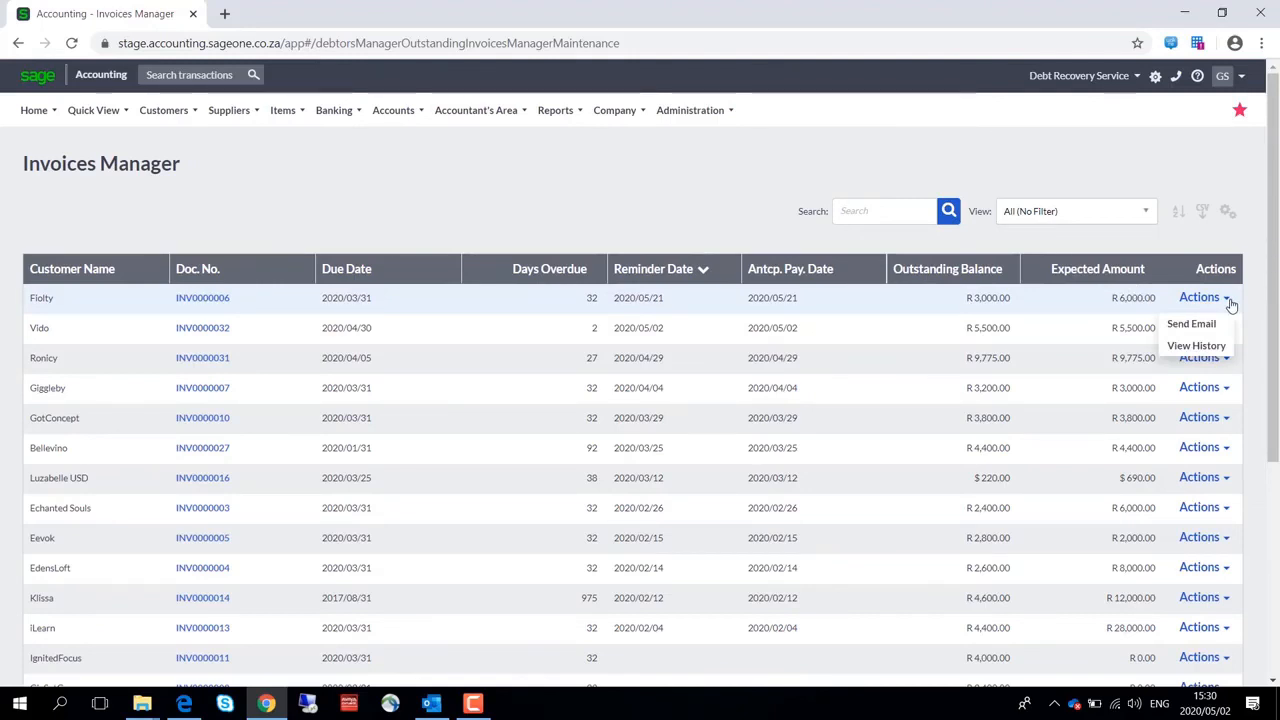
{"action": "left_click", "coordinate": [1208, 350]}
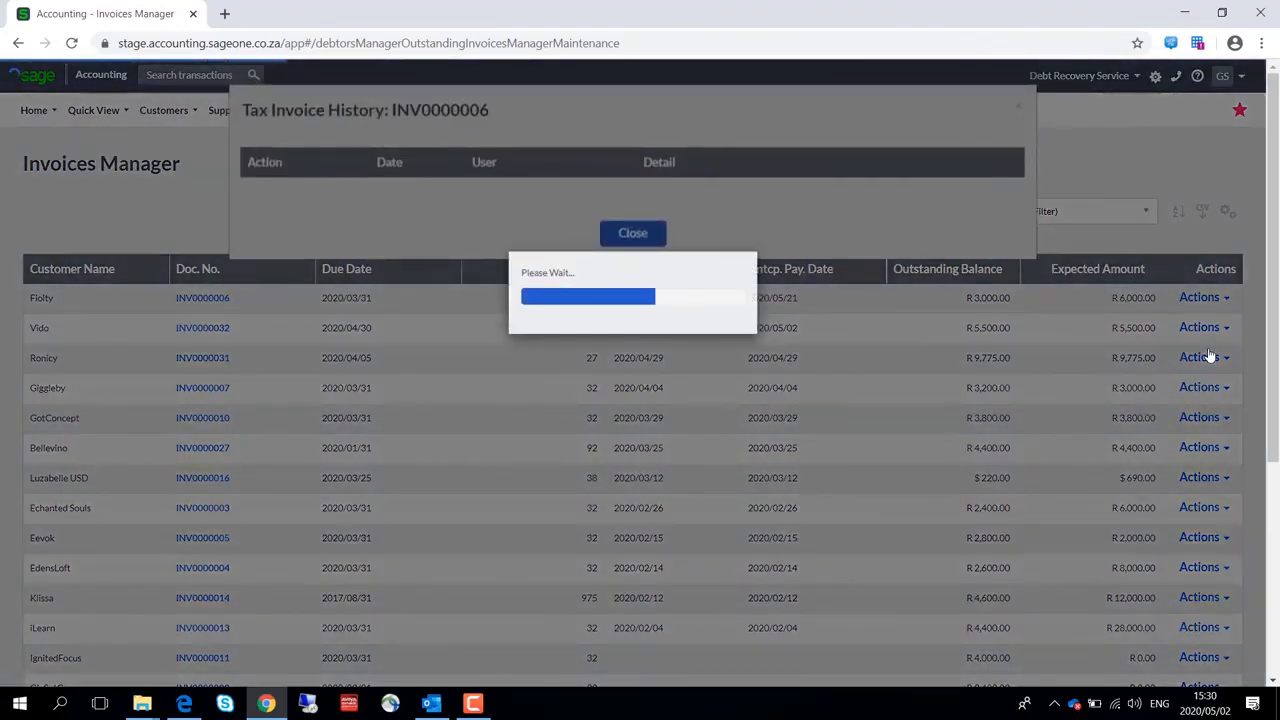